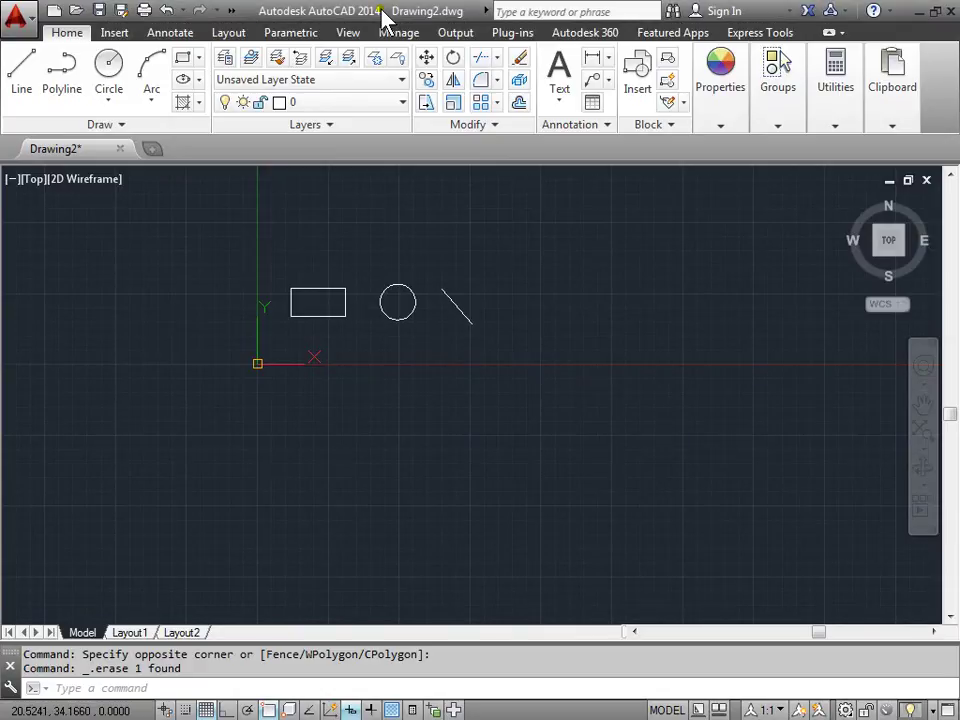
middle_click_drag(422, 214, 402, 307)
scroll(403, 300, "up", 4)
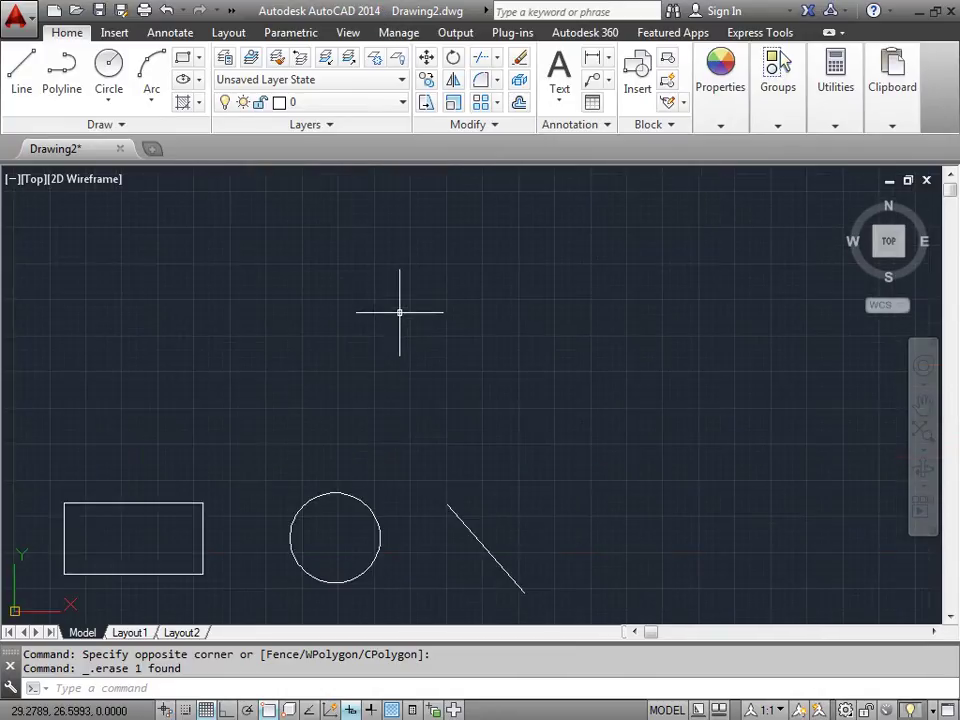
middle_click_drag(275, 465, 349, 326)
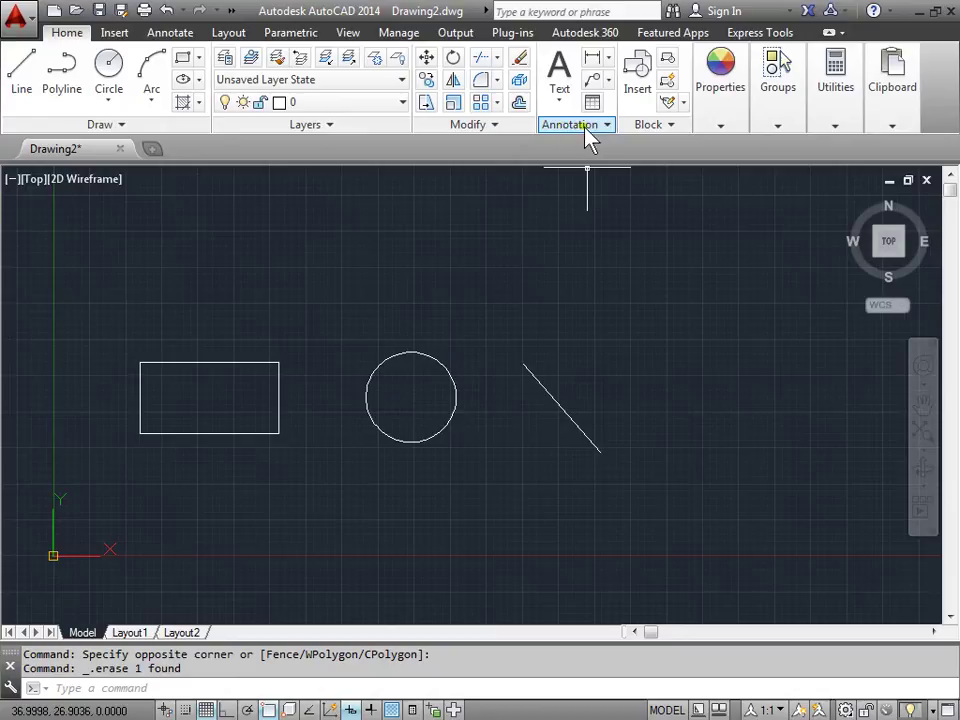
left_click(564, 104)
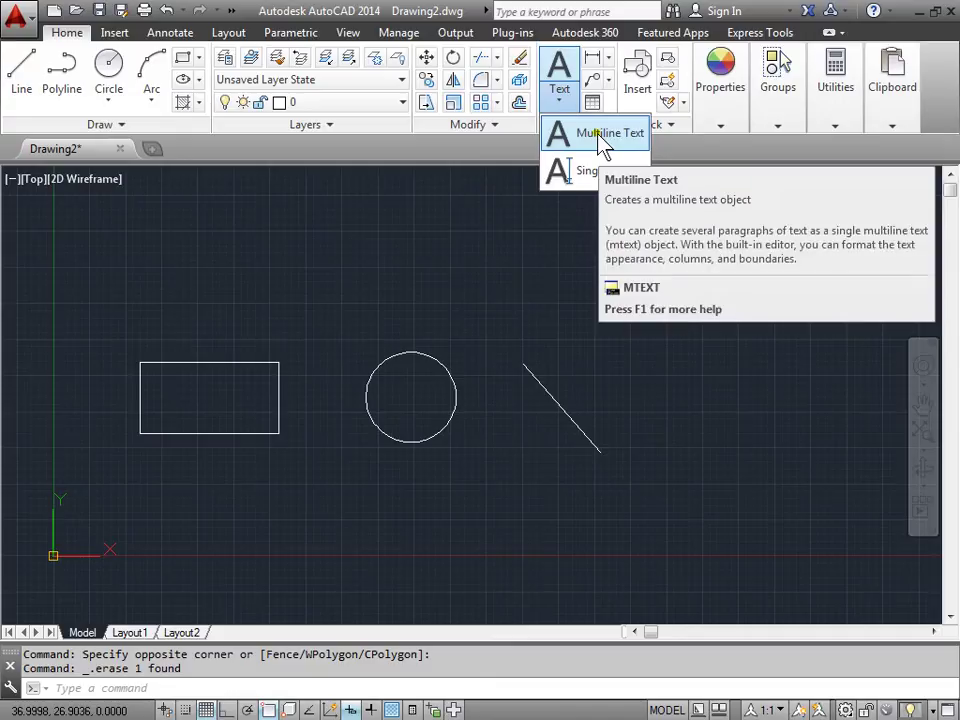
left_click(165, 36)
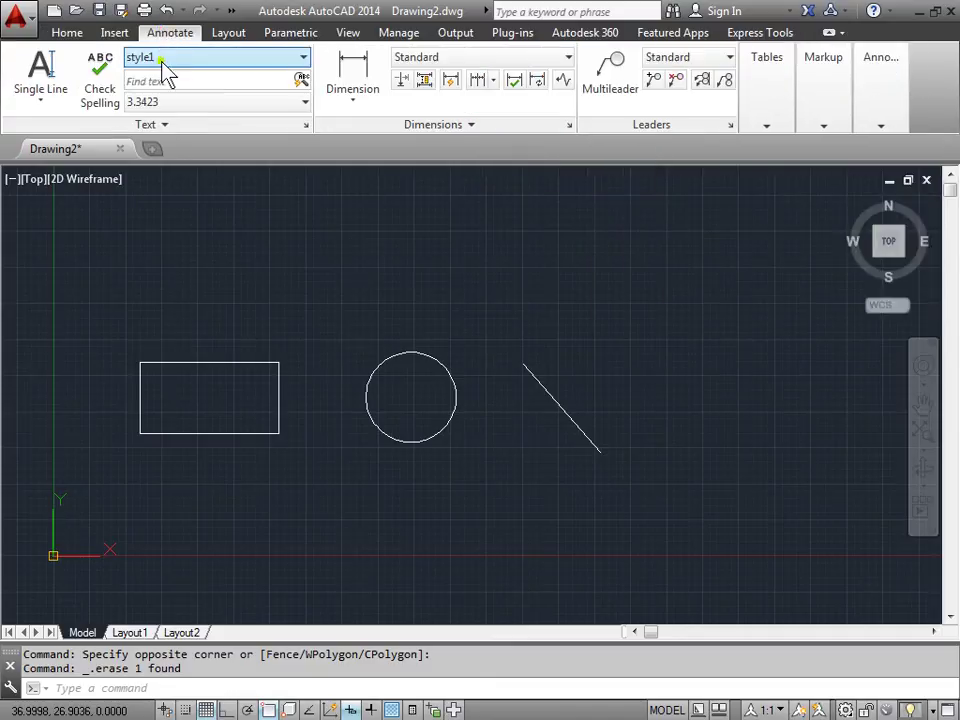
left_click(36, 98)
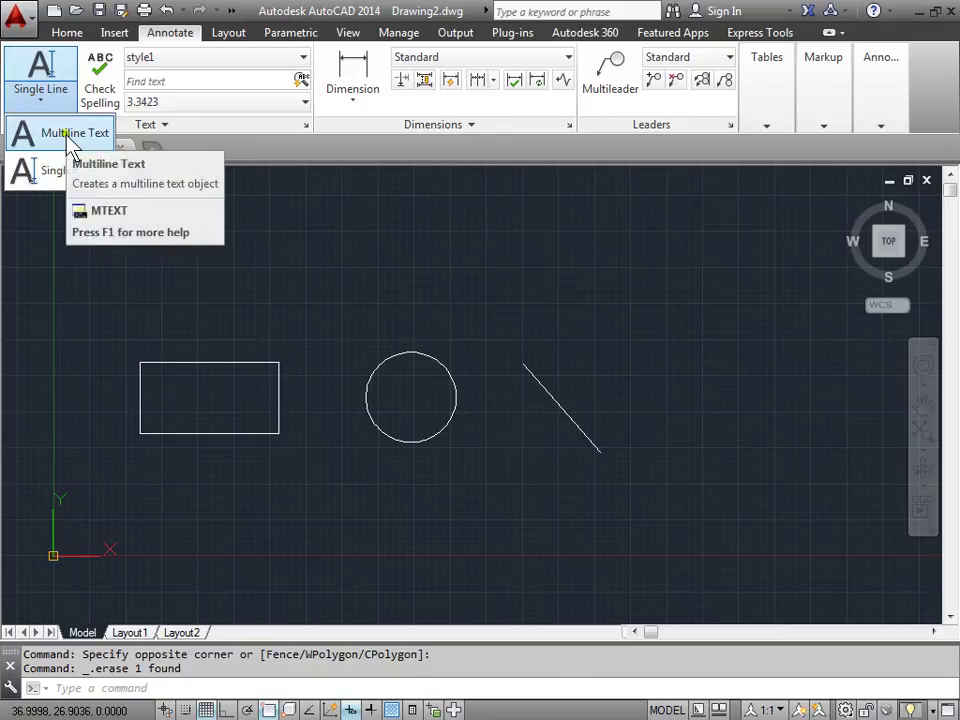
Start a multiline text object and define its frame about 36.6 units wide above the rectangle, circle and line
left_click(213, 688)
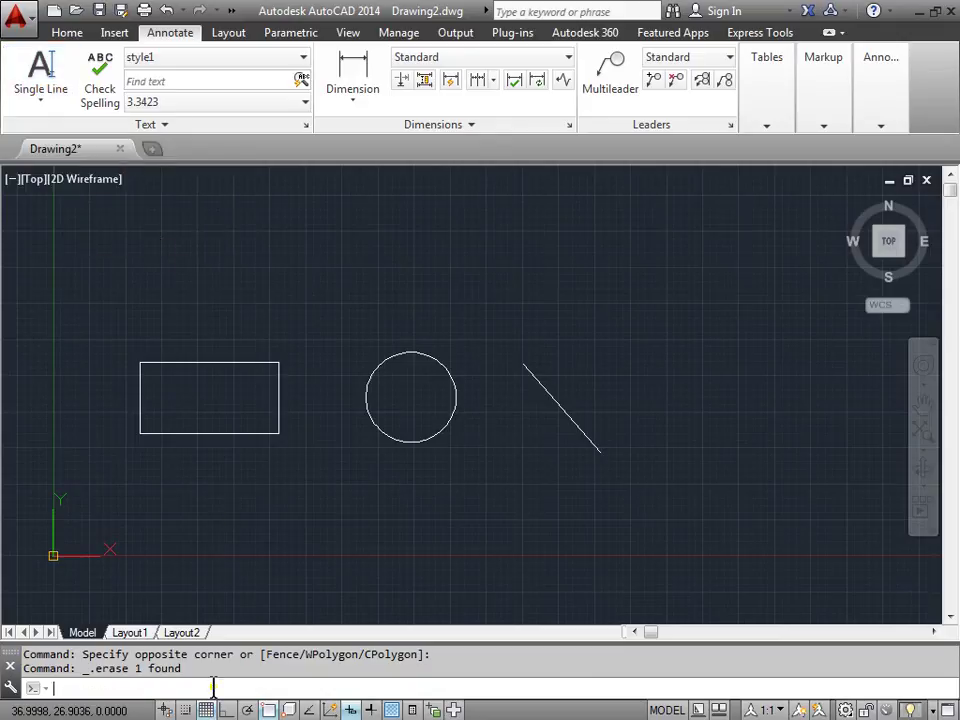
type("mtext")
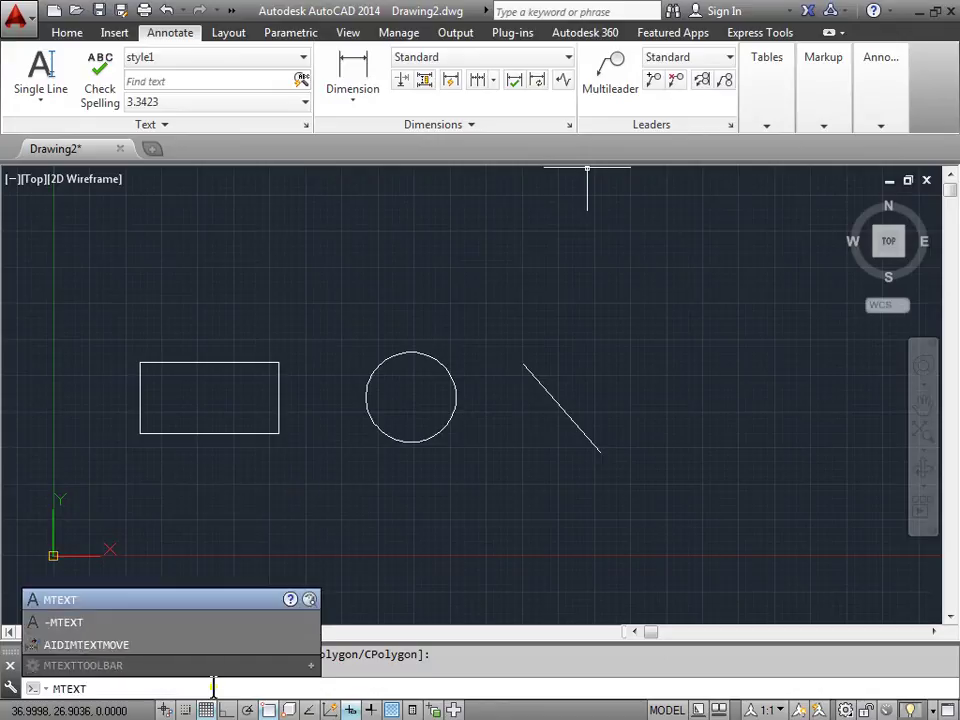
key("Return")
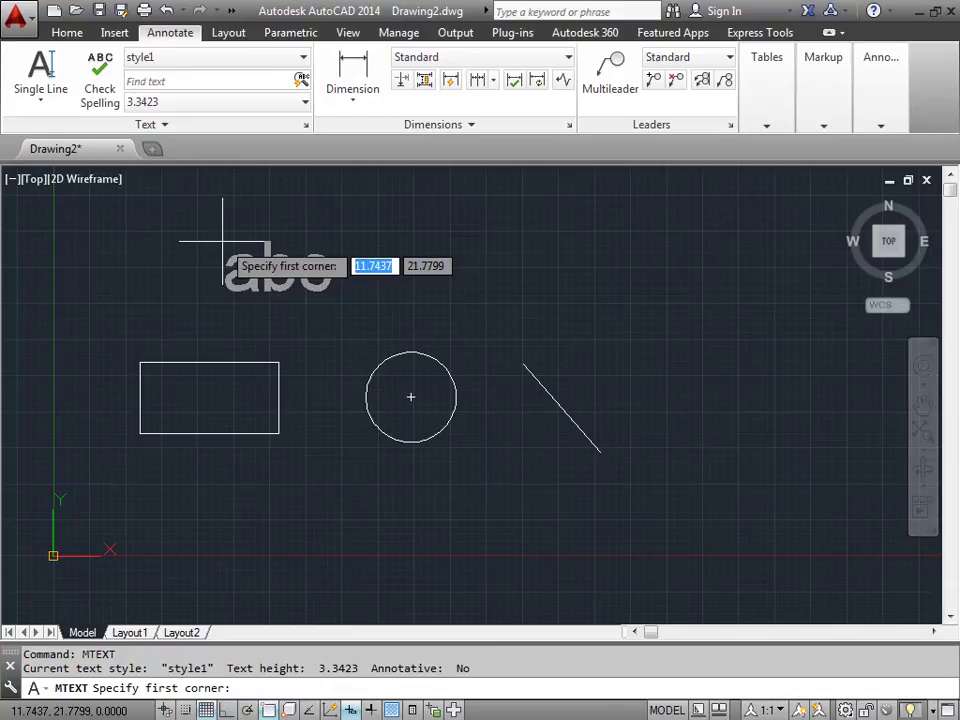
left_click(161, 197)
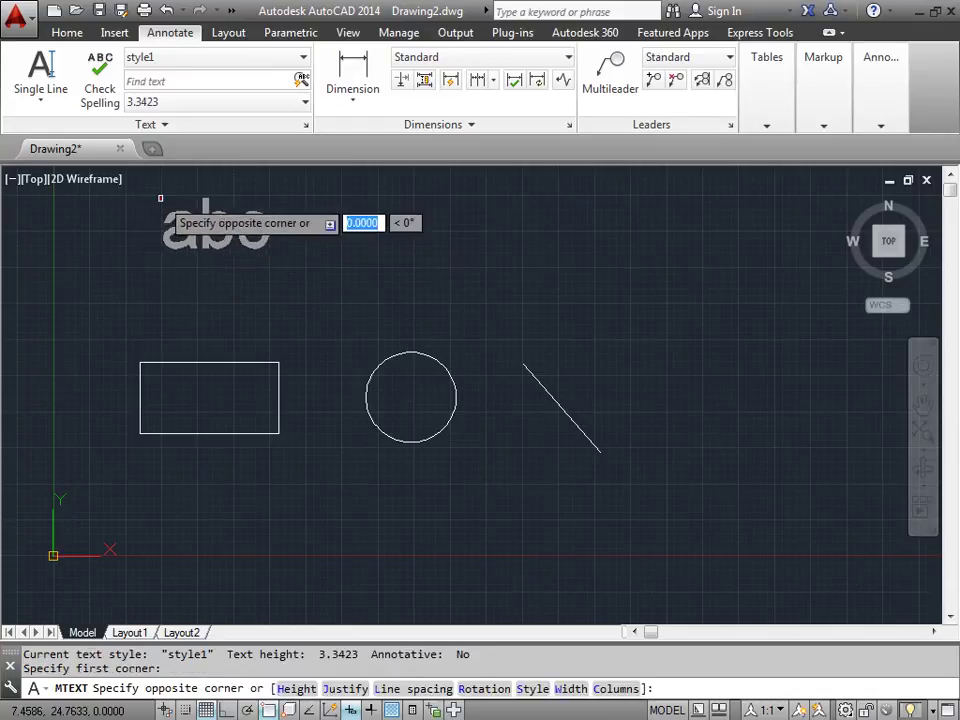
left_click(690, 260)
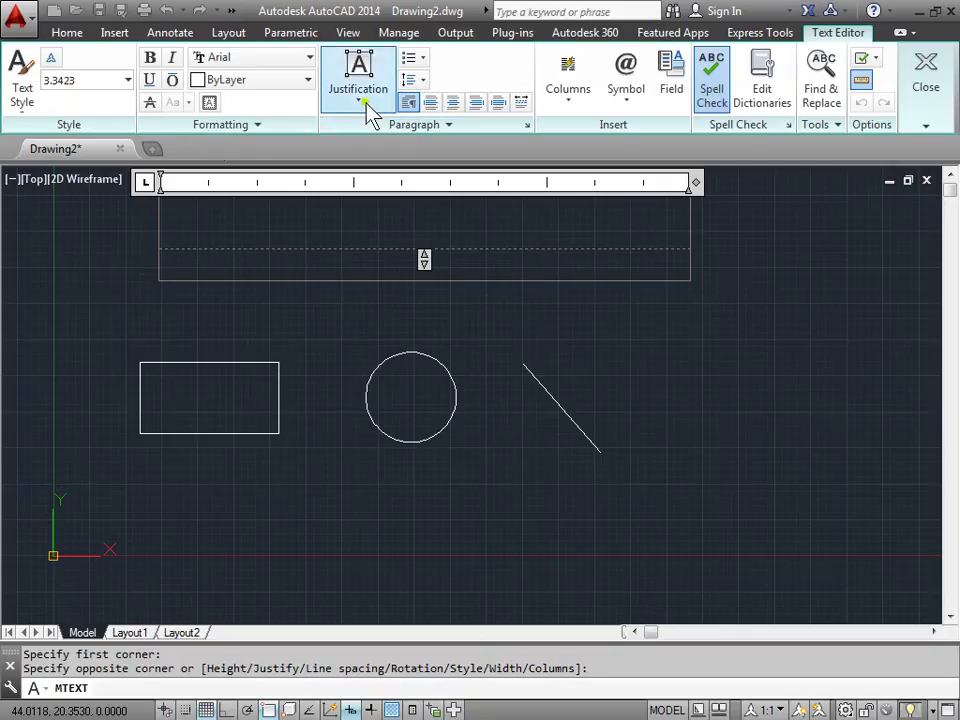
left_click(626, 100)
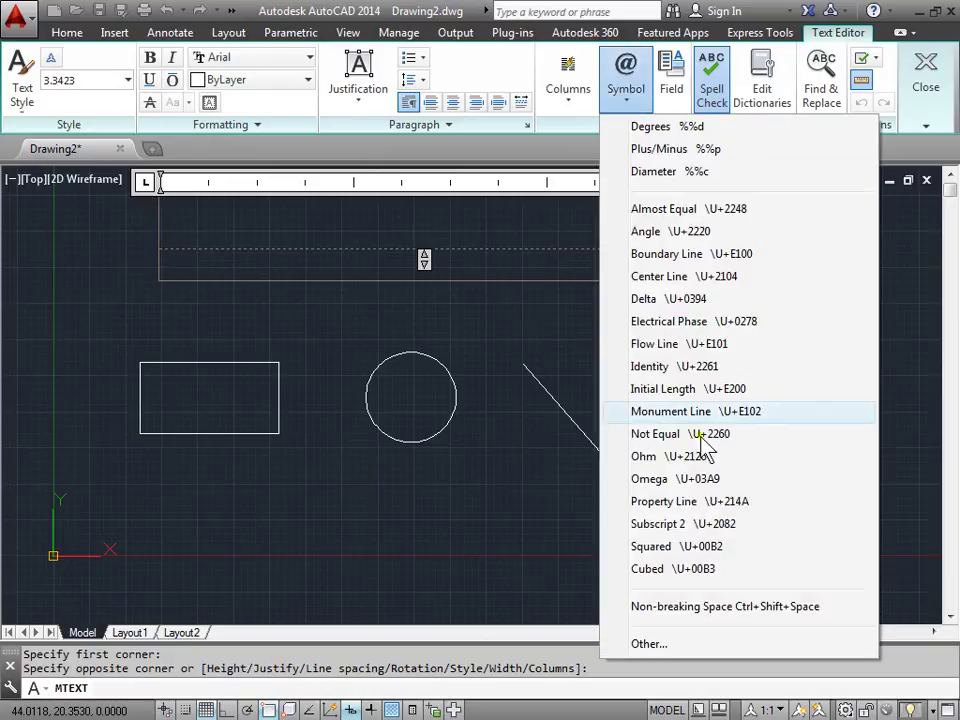
left_click(630, 87)
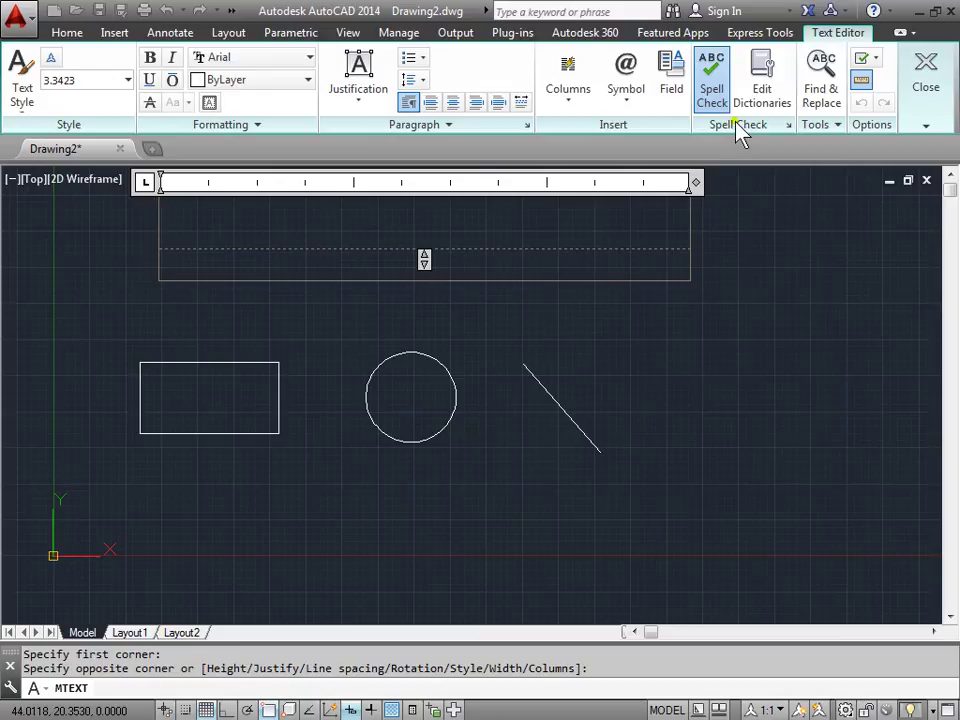
left_click(827, 128)
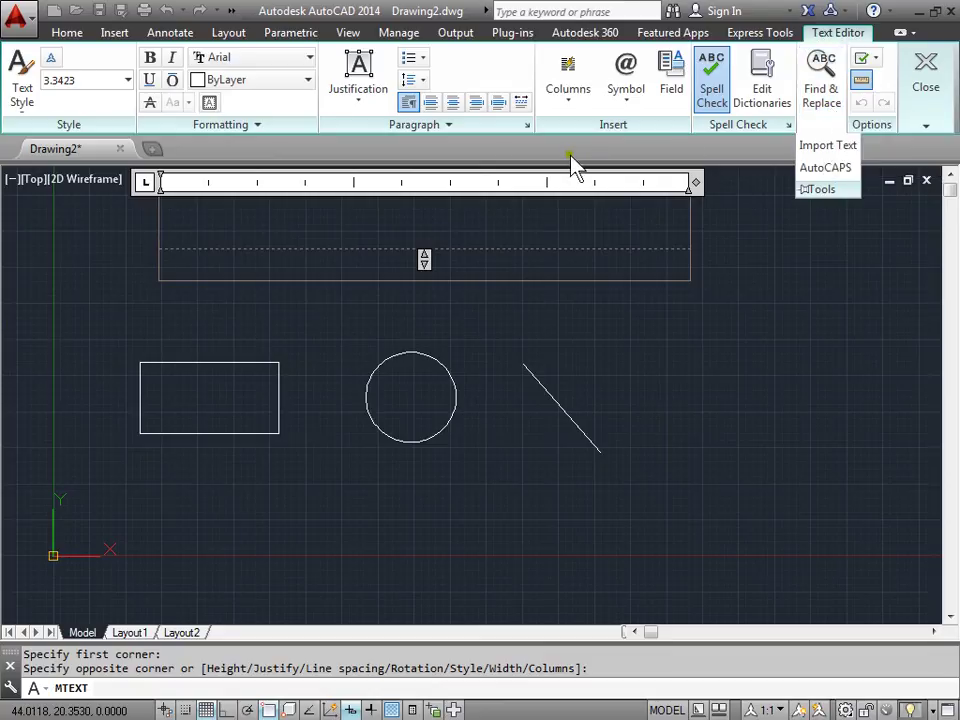
left_click(252, 125)
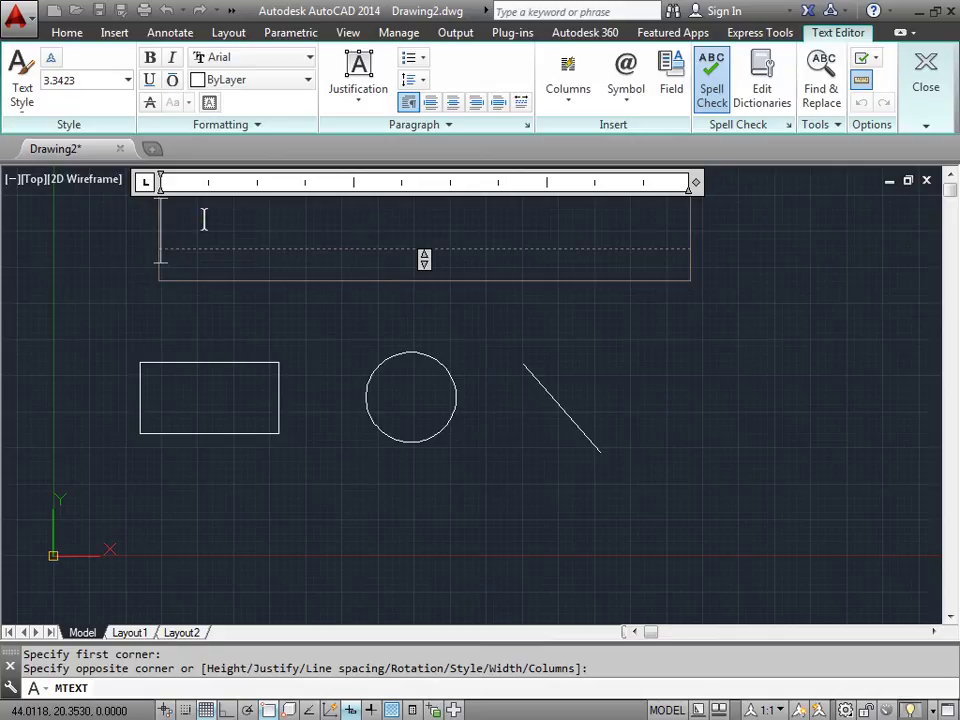
Enter "This is some text", "This is some more text", a blank line and "Still inside" as separate lines, and close the text editor
type("This is")
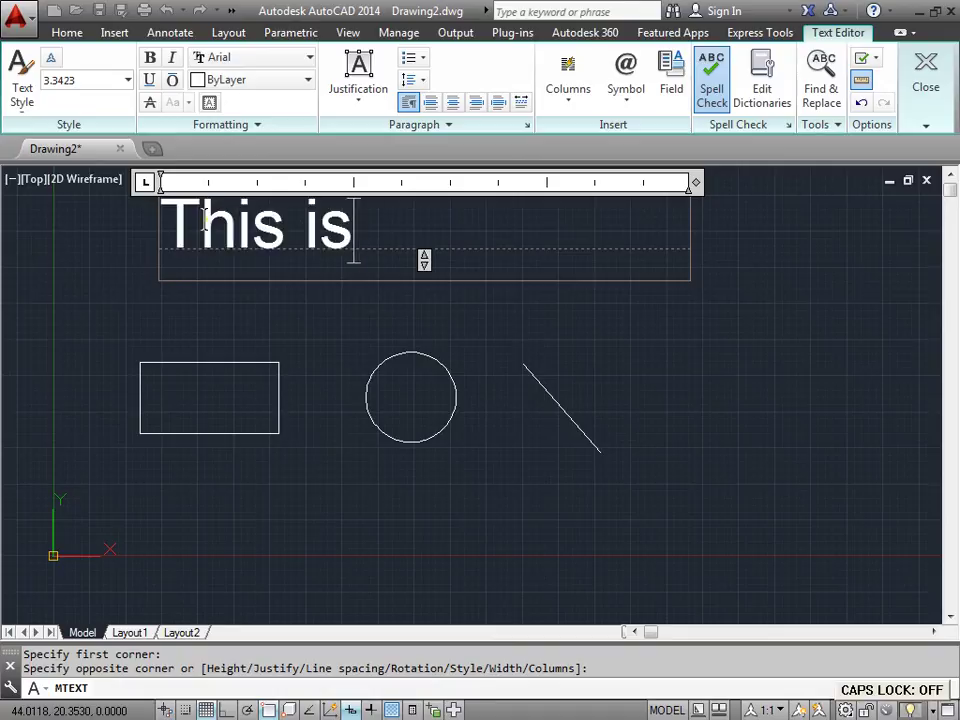
type(" some text")
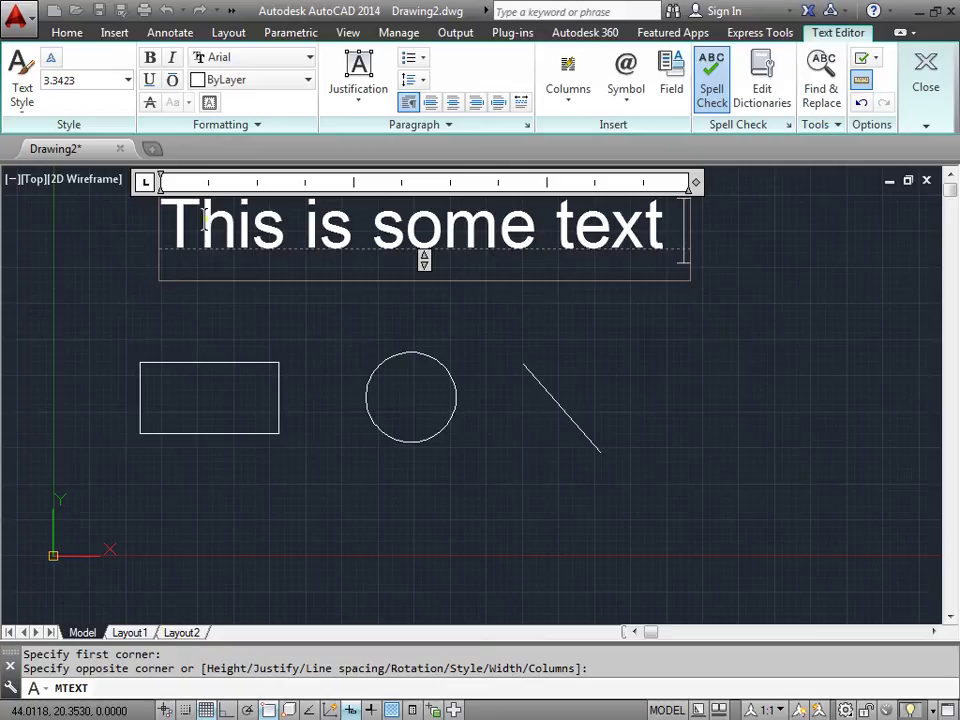
key("Return")
type("This is ")
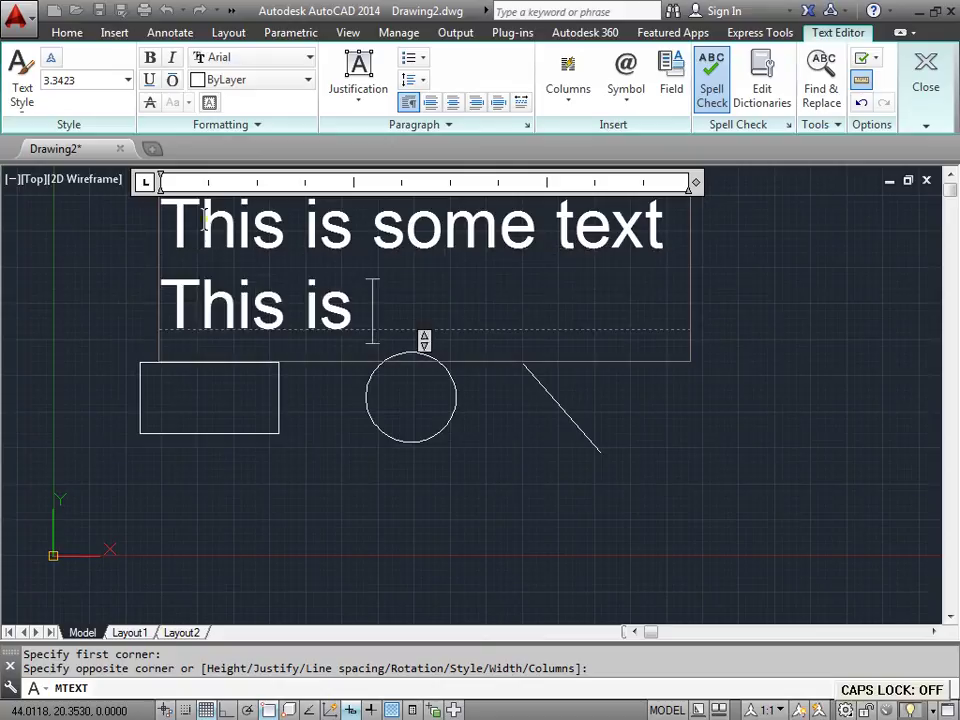
type("some more text")
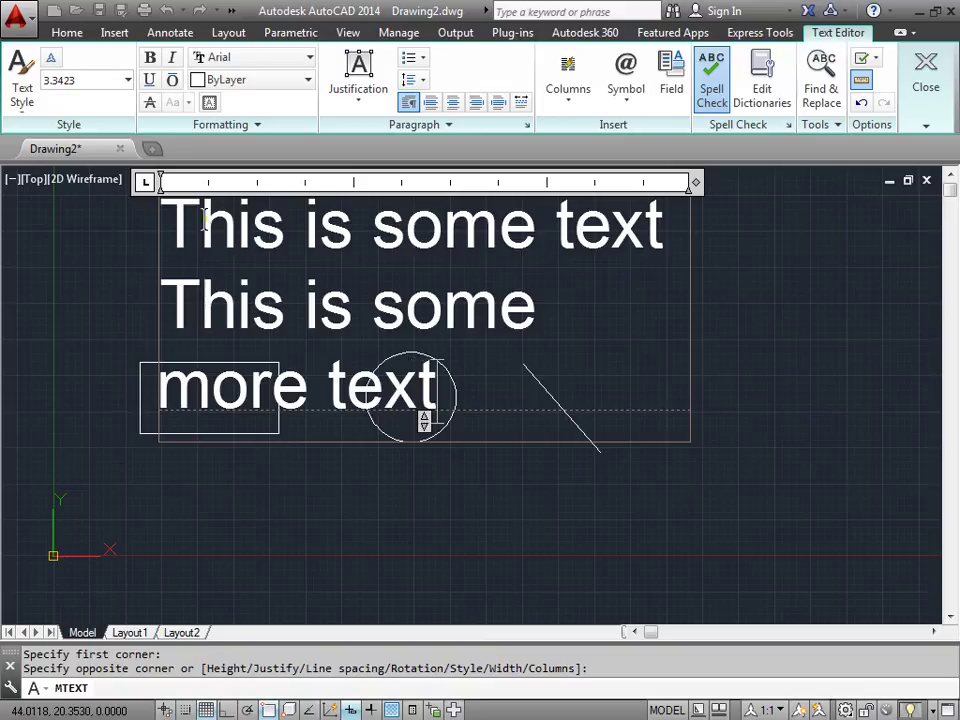
key("Return")
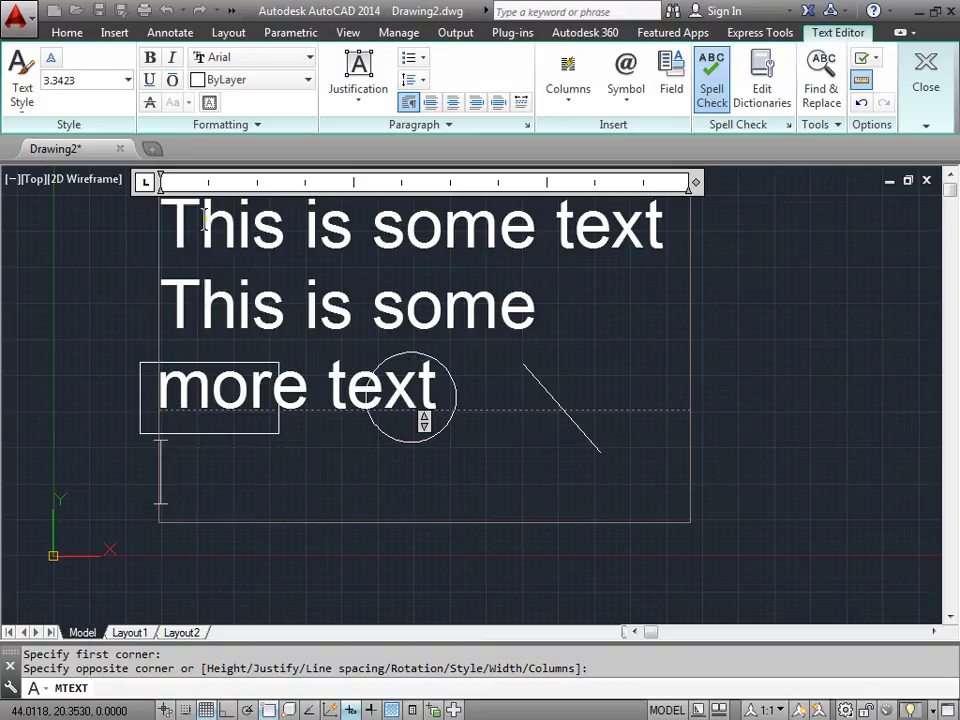
key("Return")
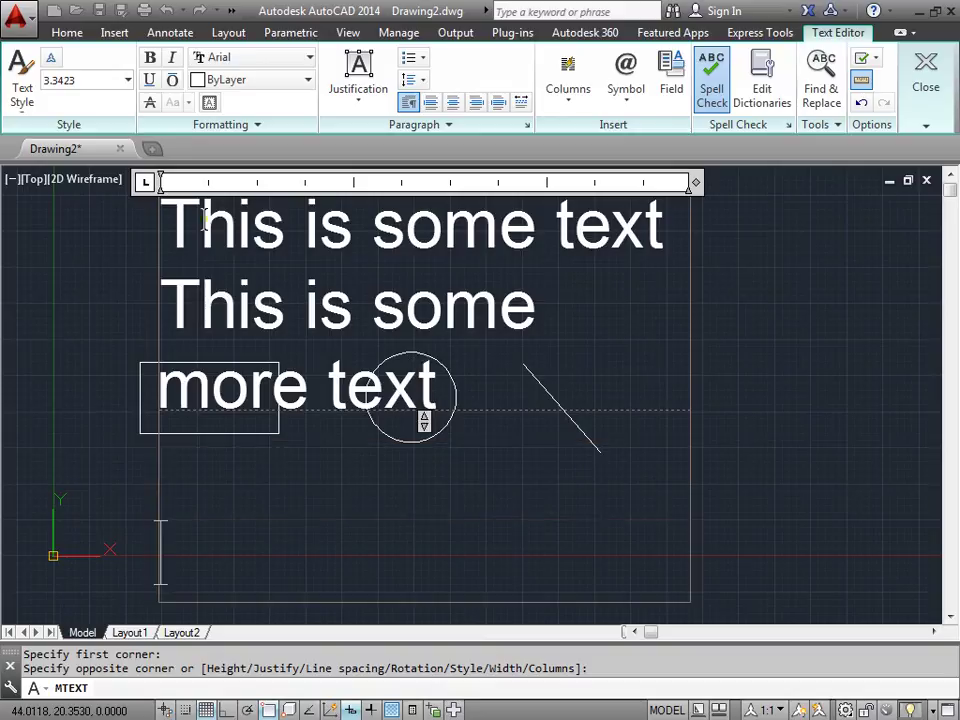
type("Still inside")
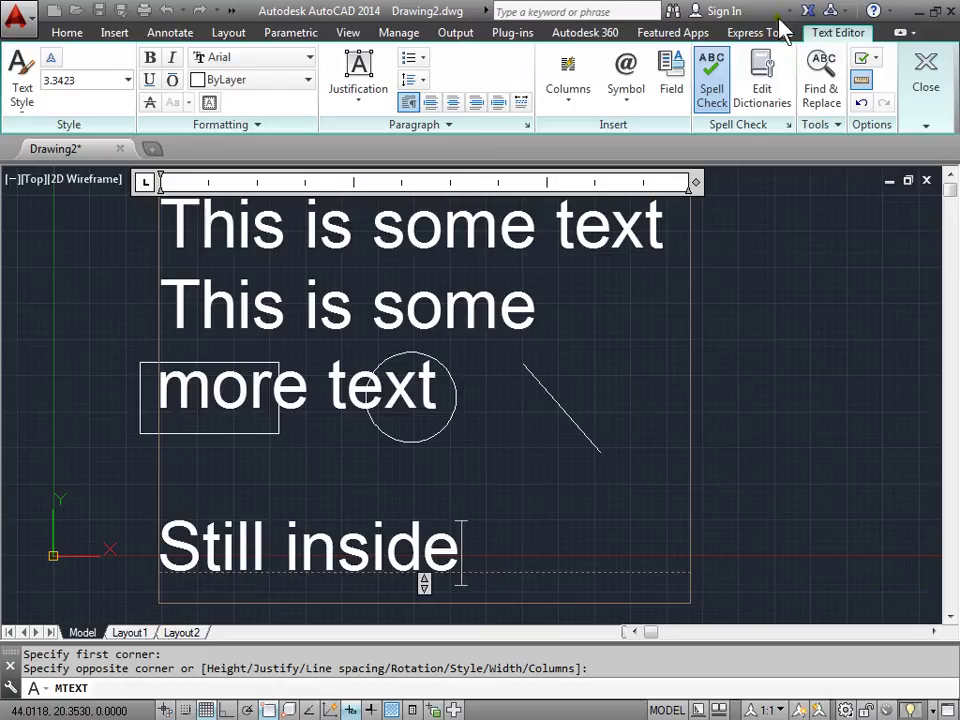
mouse_move(940, 75)
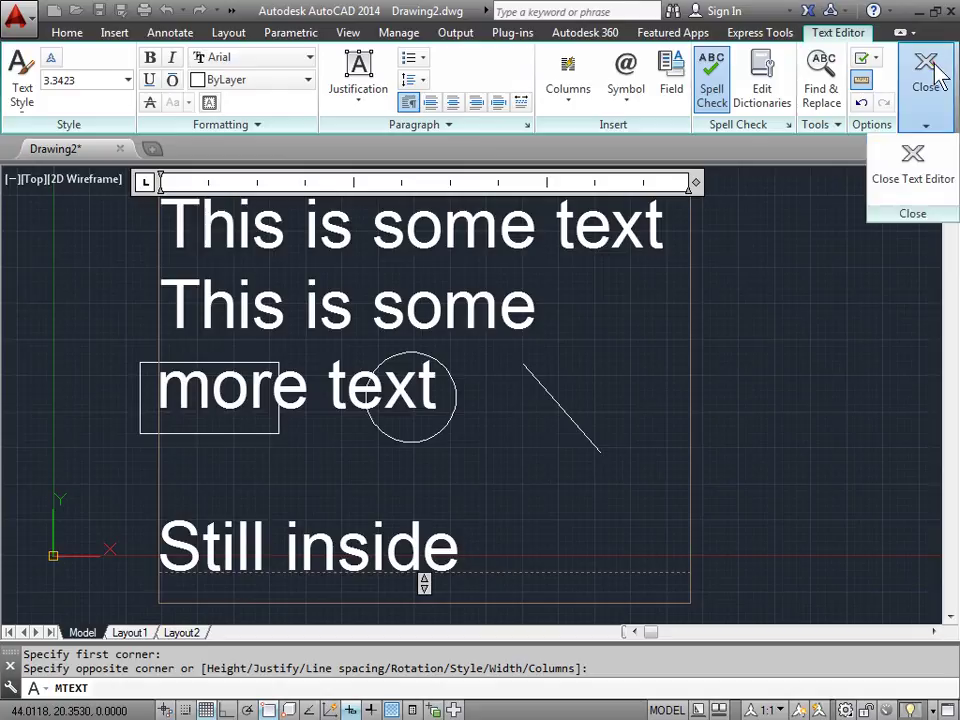
left_click(915, 155)
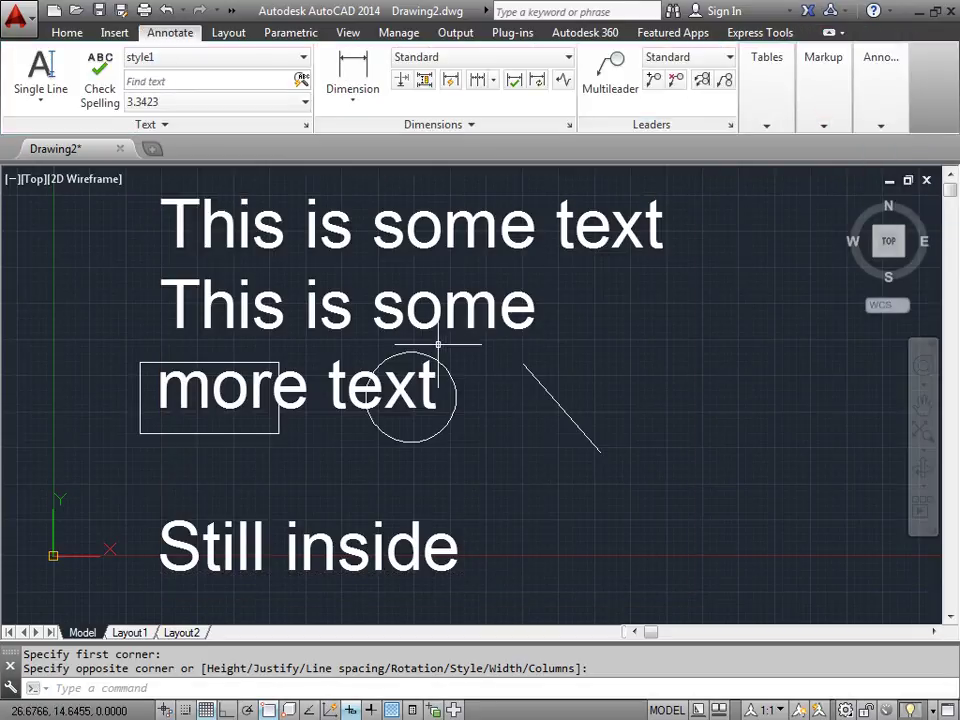
Move the multiline text by its insertion grip to the empty area right of the diagonal line, slightly higher than the shapes
scroll(439, 343, "down", 1)
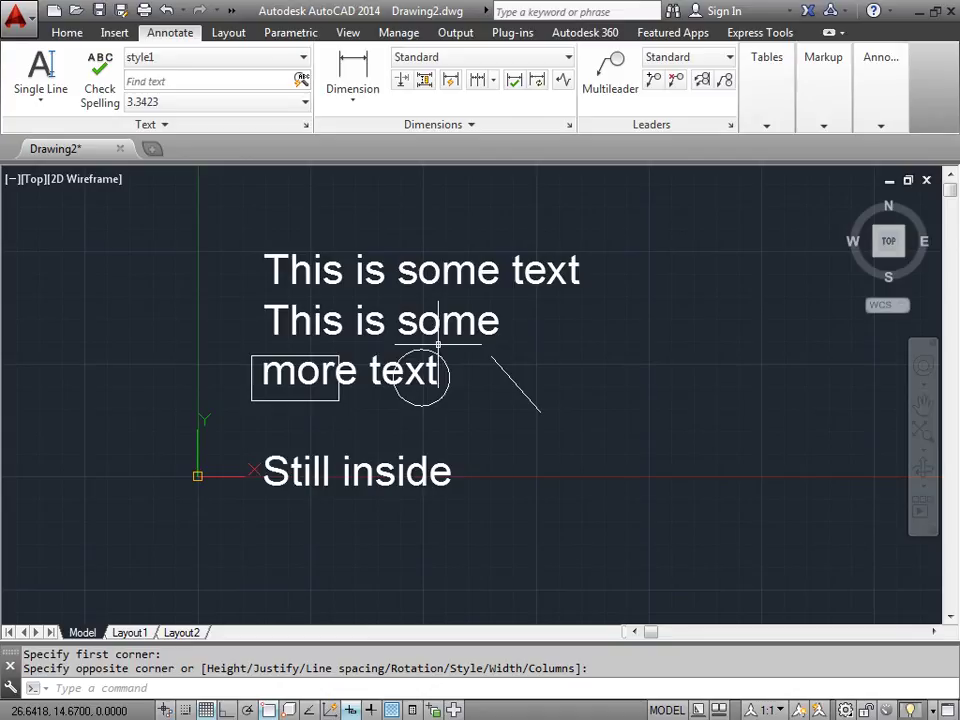
left_click(276, 268)
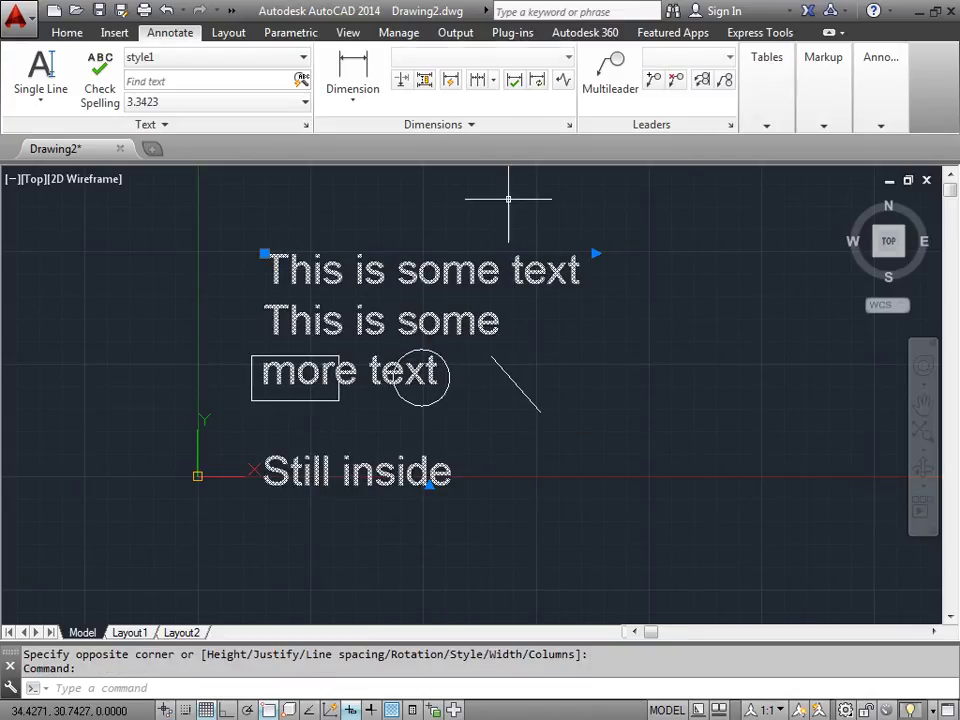
left_click(264, 253)
left_click(595, 252)
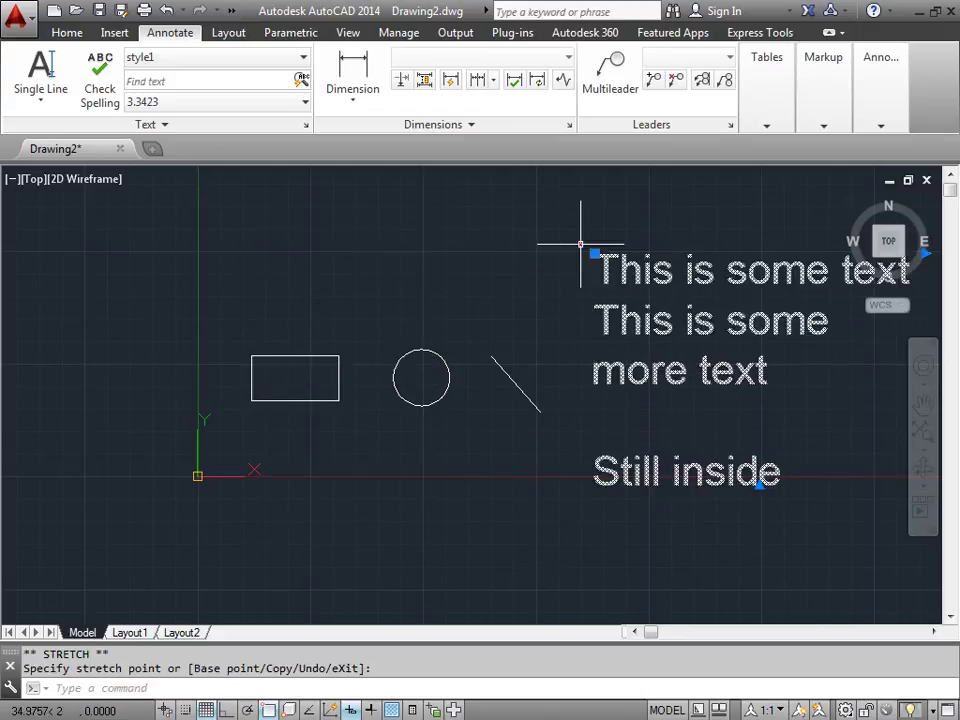
middle_click_drag(793, 216, 444, 214)
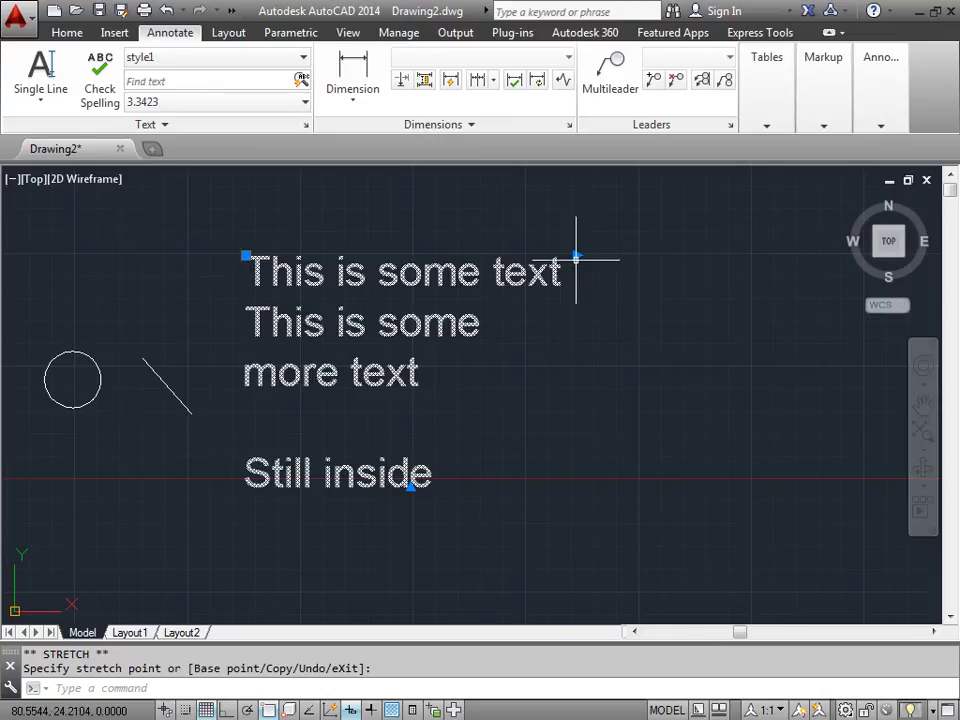
left_click(246, 256)
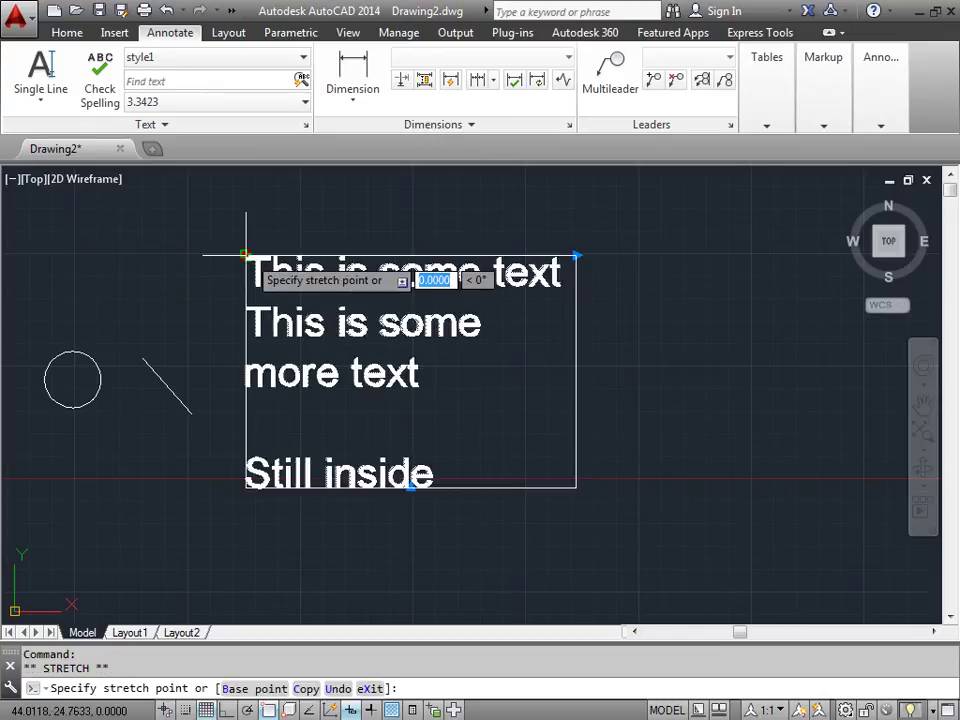
left_click(300, 212)
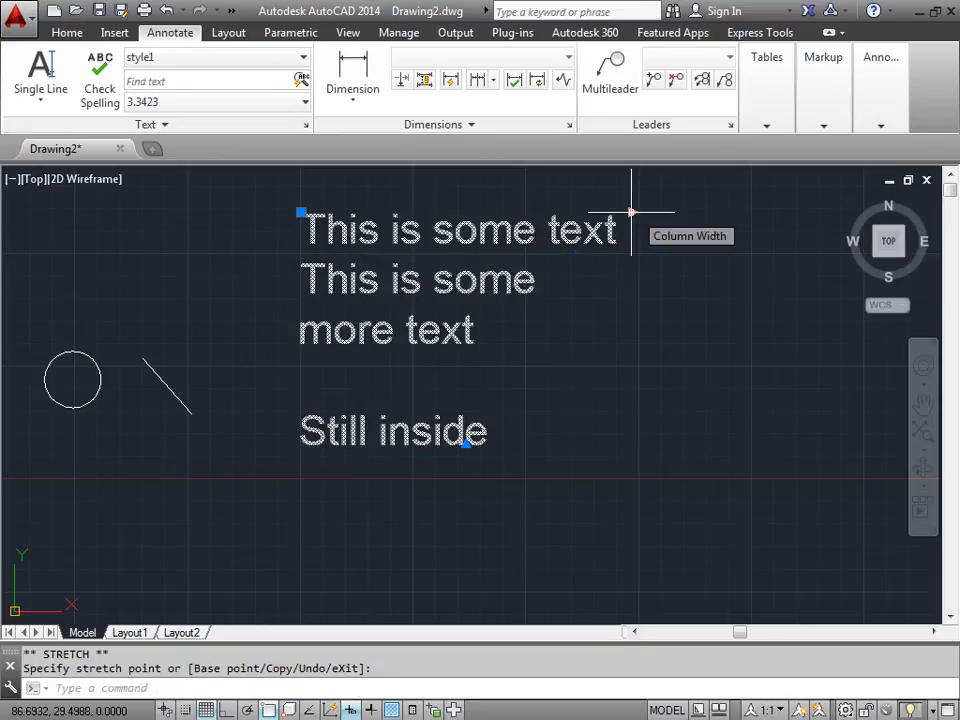
Widen the multiline text's column by about 13.5 units and extend its column height below "Still inside"
left_click(631, 212)
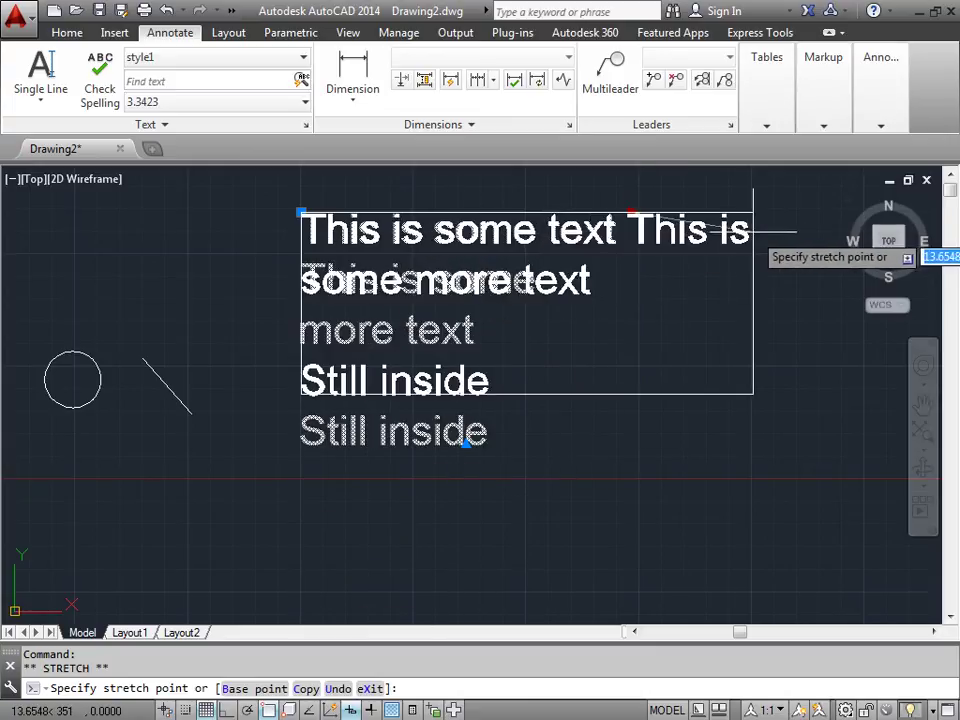
left_click(752, 231)
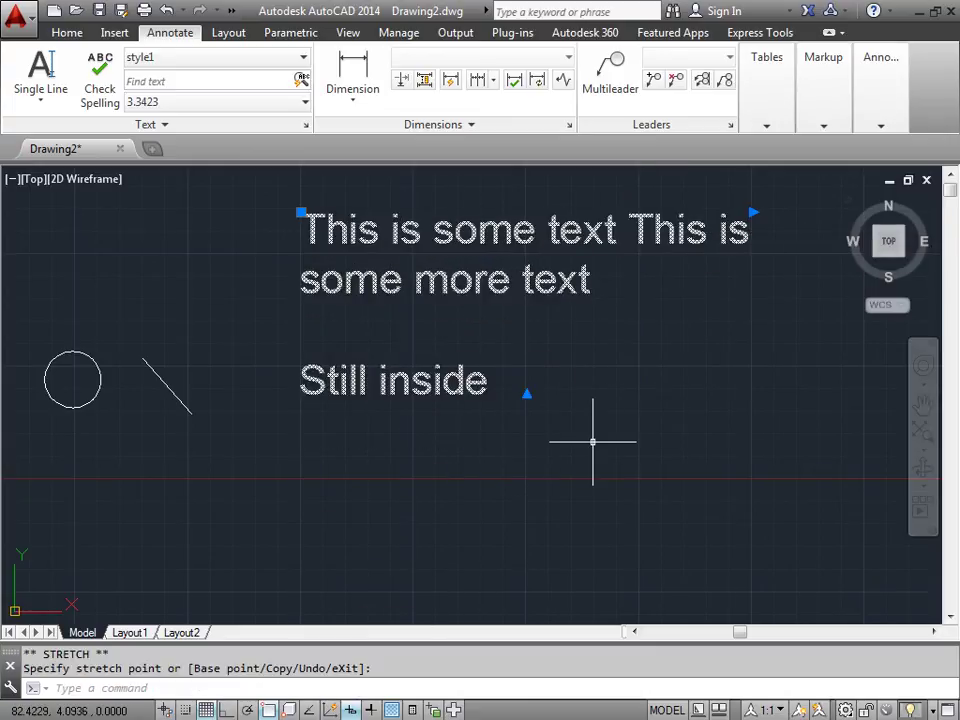
middle_click_drag(593, 441, 587, 379)
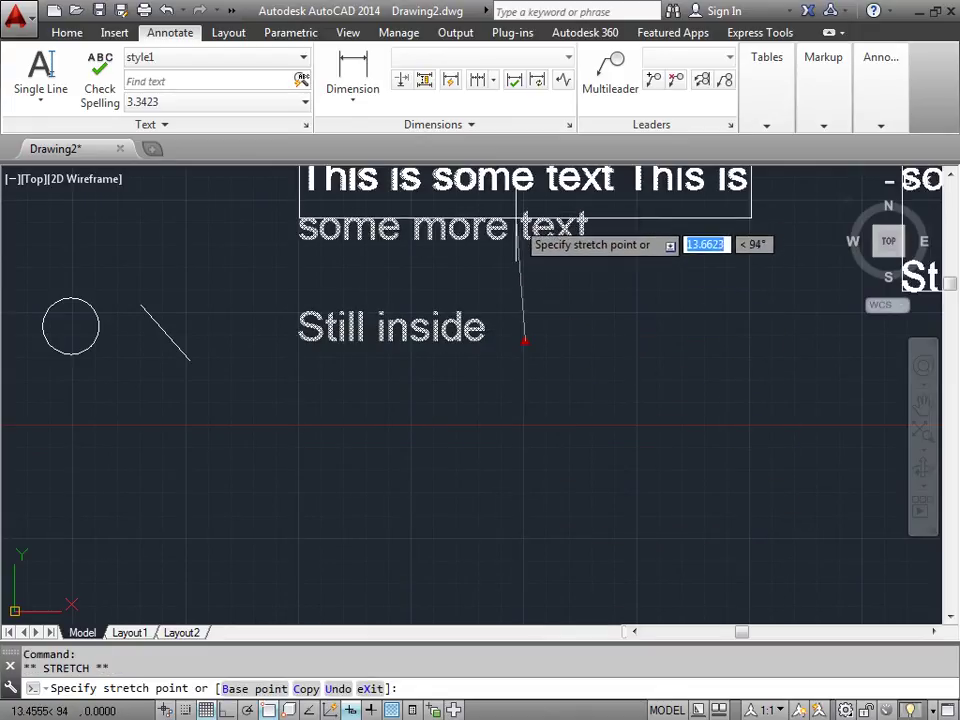
left_click(525, 394)
middle_click_drag(720, 262, 677, 393)
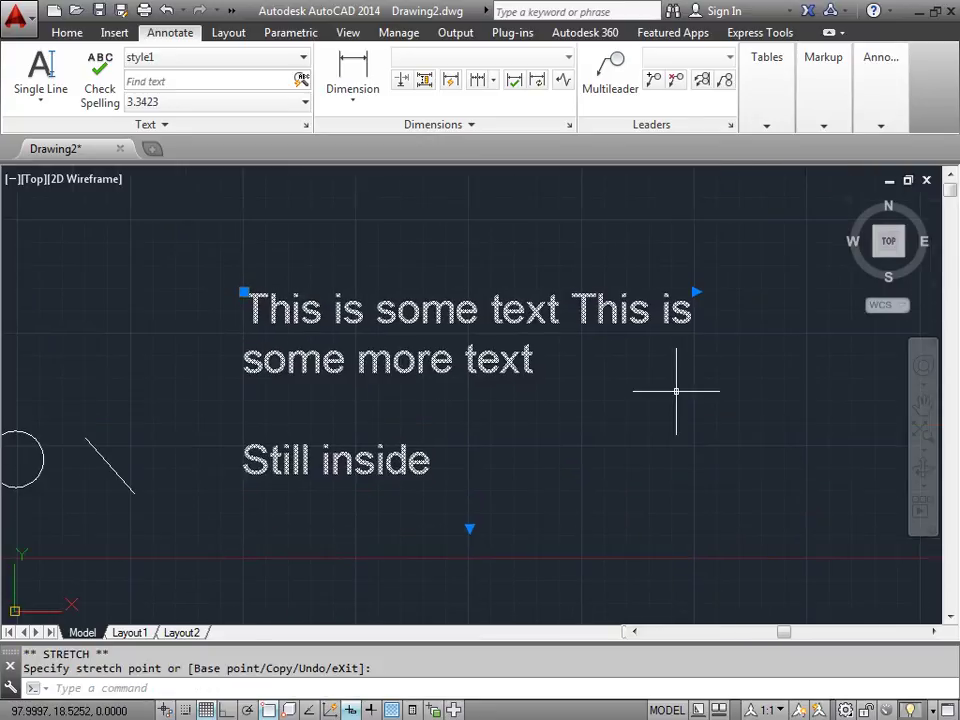